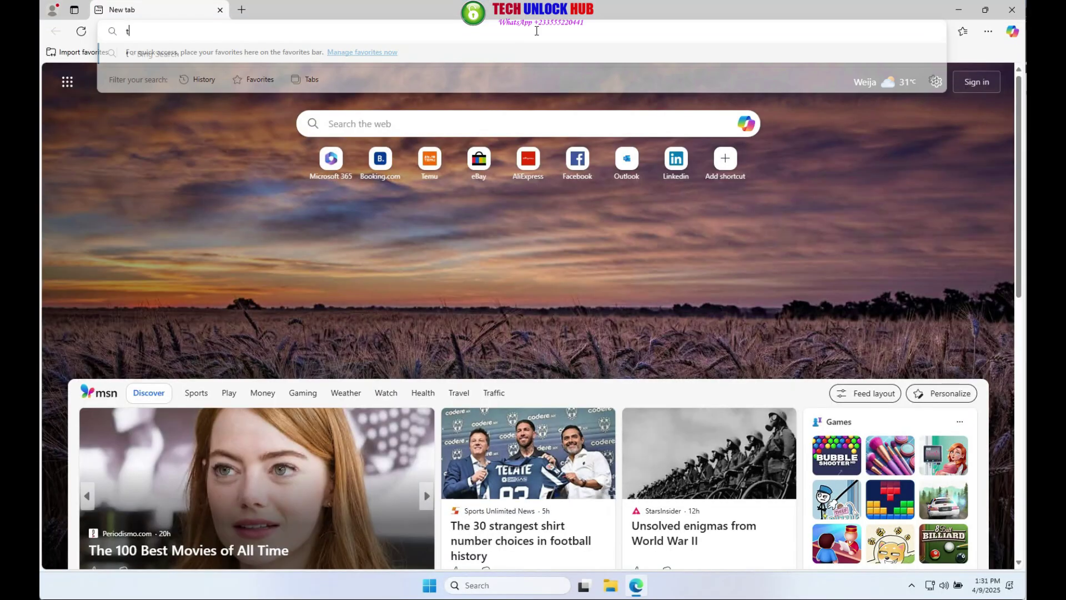
type("techunlockhub")
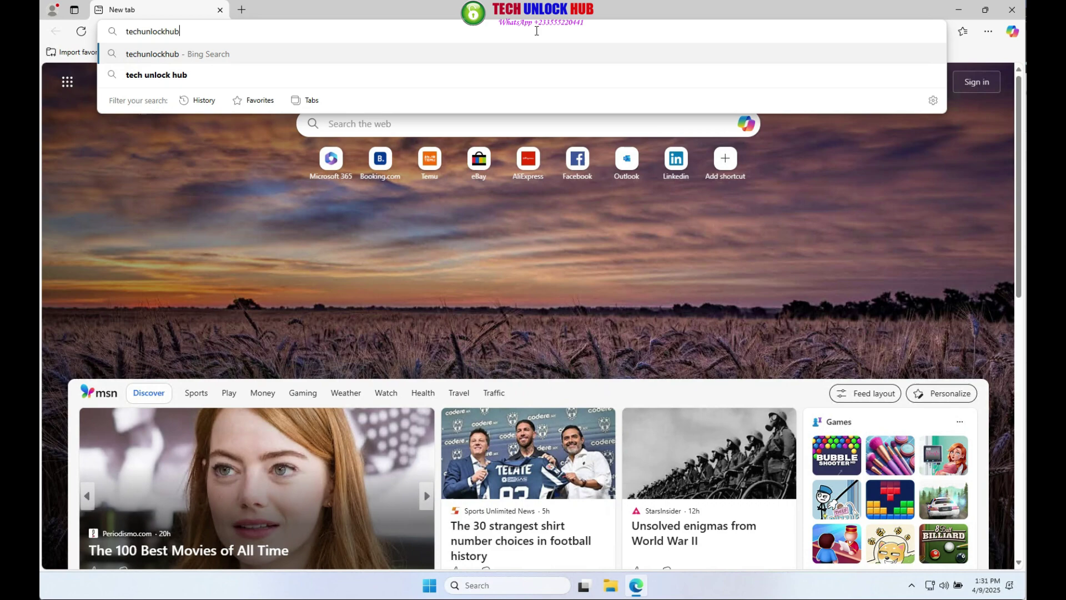
type(".com")
Step: Load techunlockhub.com and go to its ZTE CODE unlock page
key("Return")
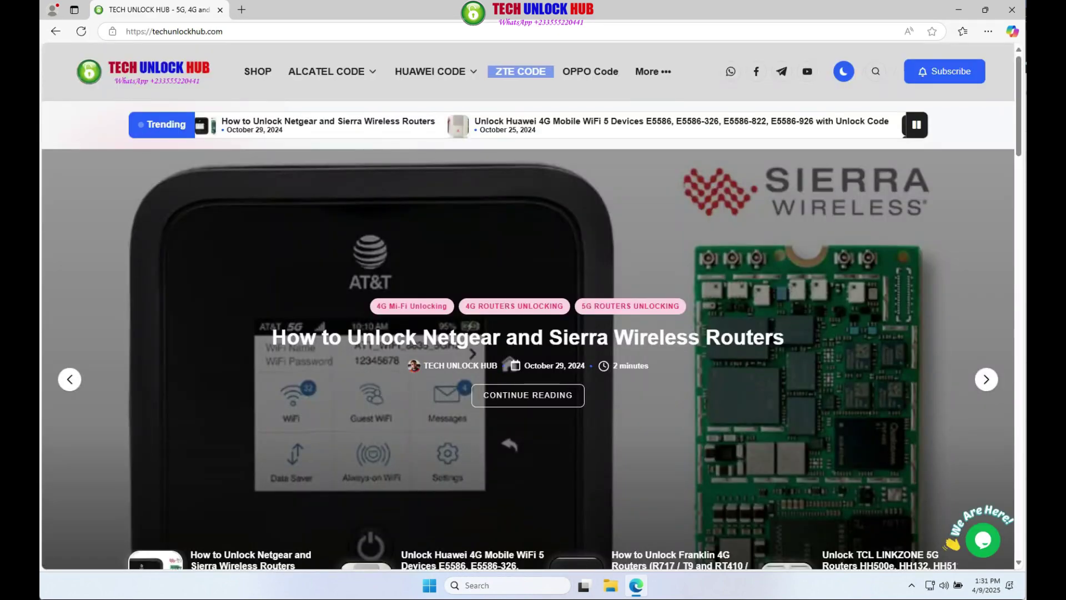
left_click(521, 71)
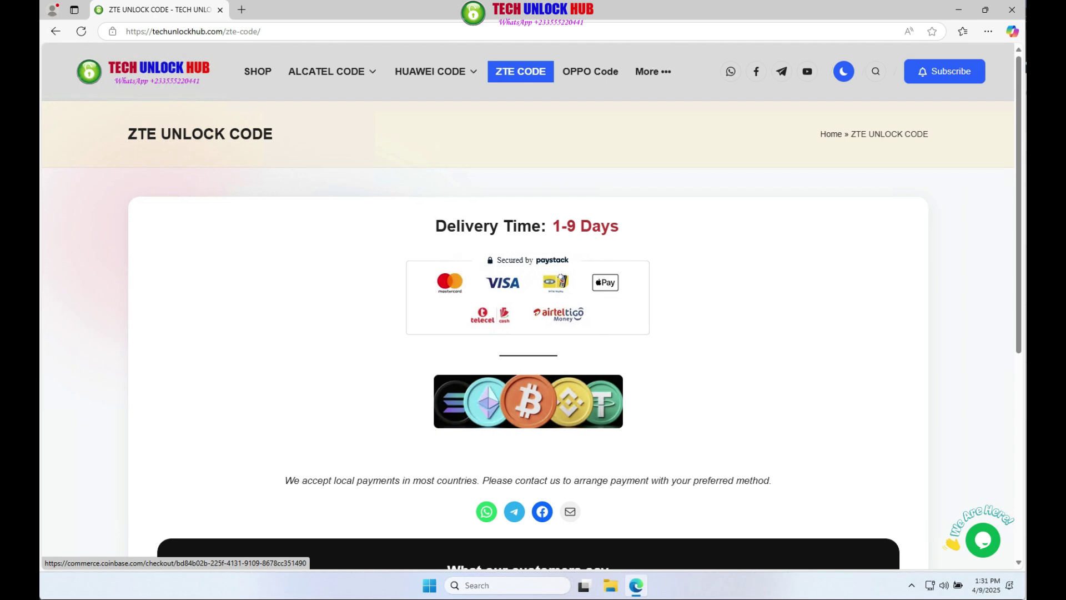
Step: Pay for the ZTE code with buyer name, email, model MC888D and the router's IMEI
left_click(529, 401)
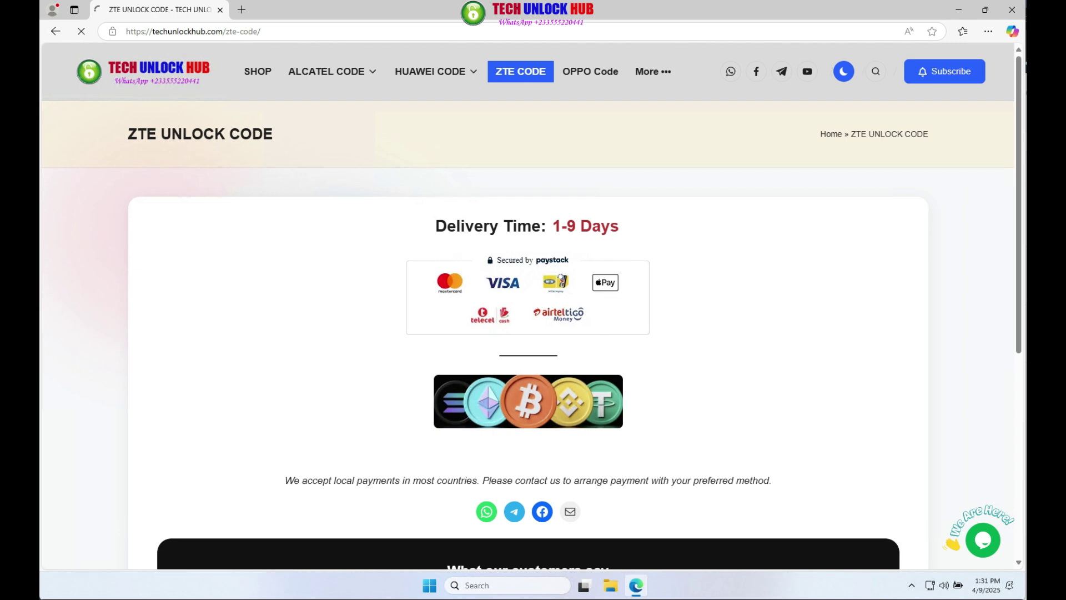
left_click(503, 213)
type("Tech")
key("Tab")
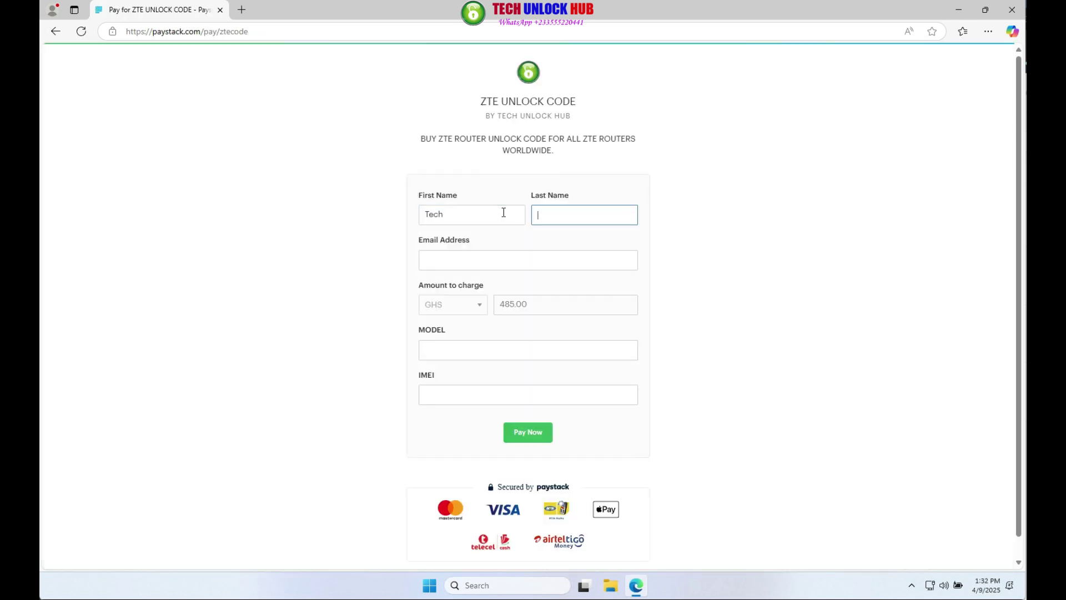
type("Unlock H")
type("ub")
key("Tab")
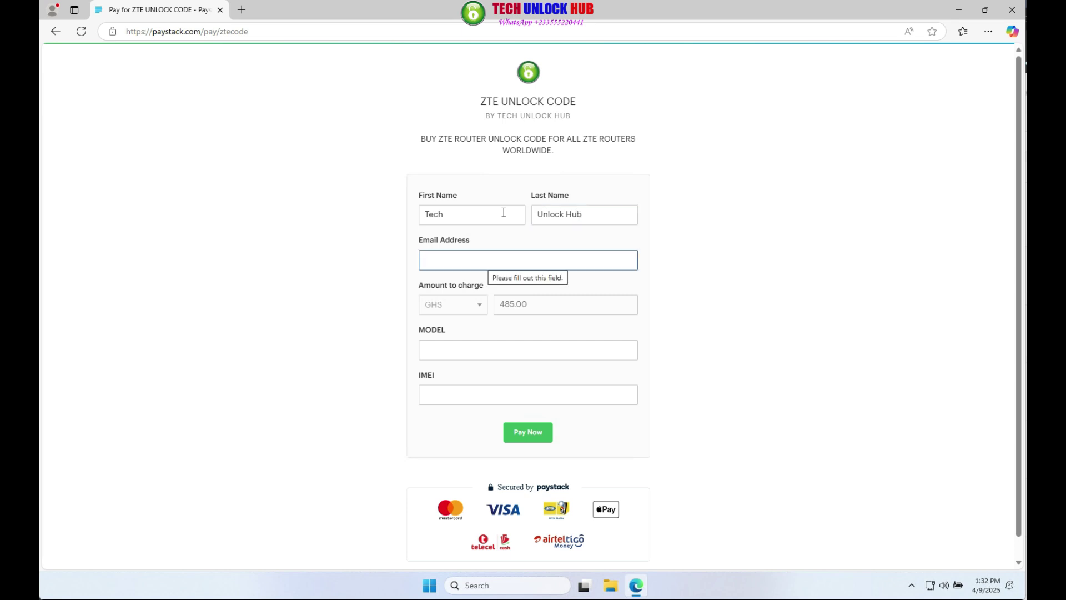
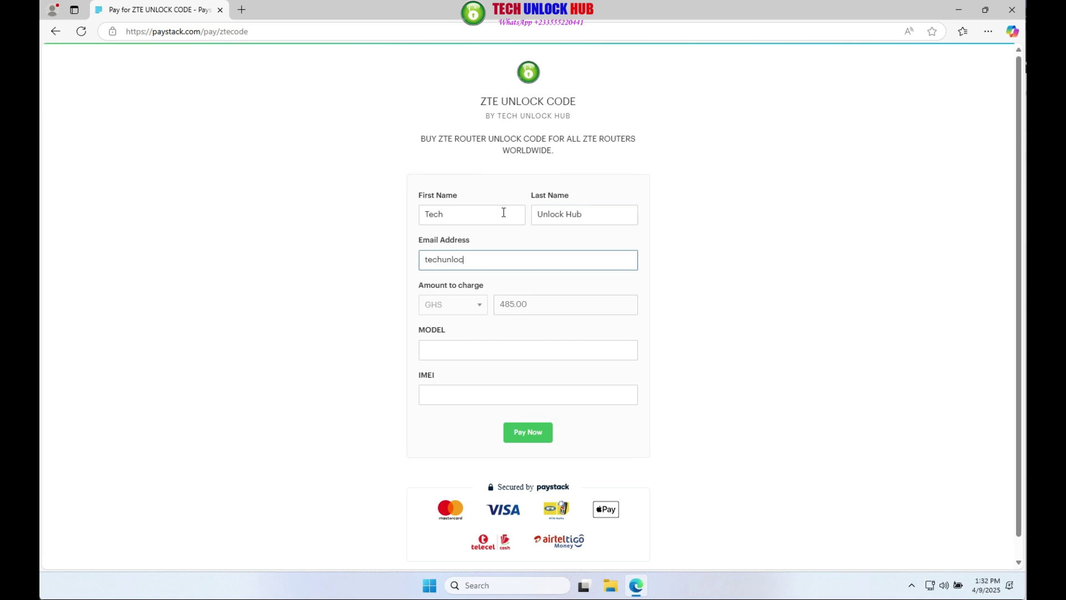
left_click(480, 346)
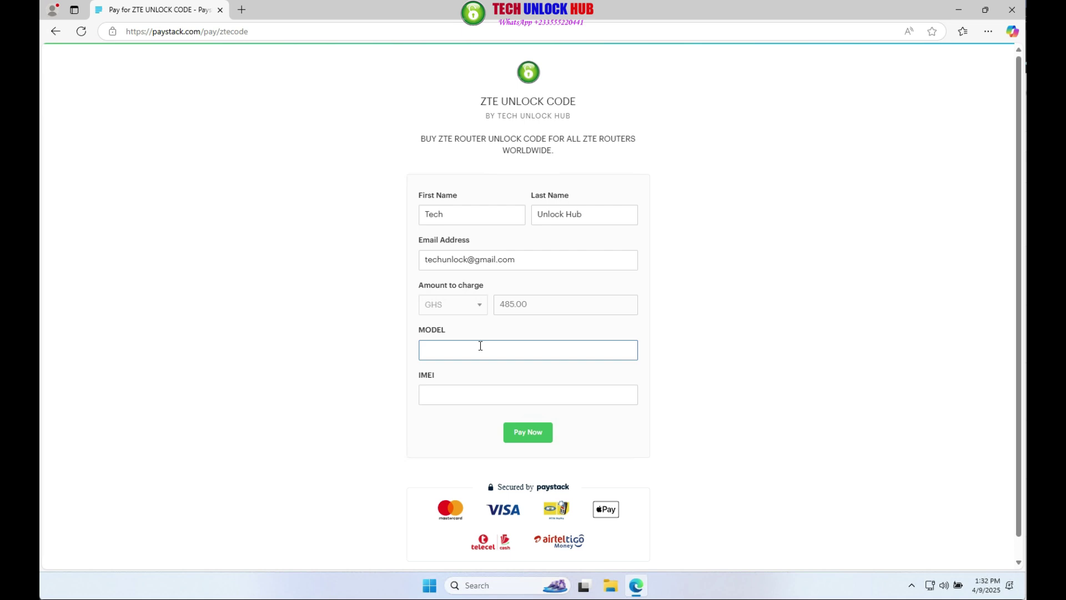
key("Tab")
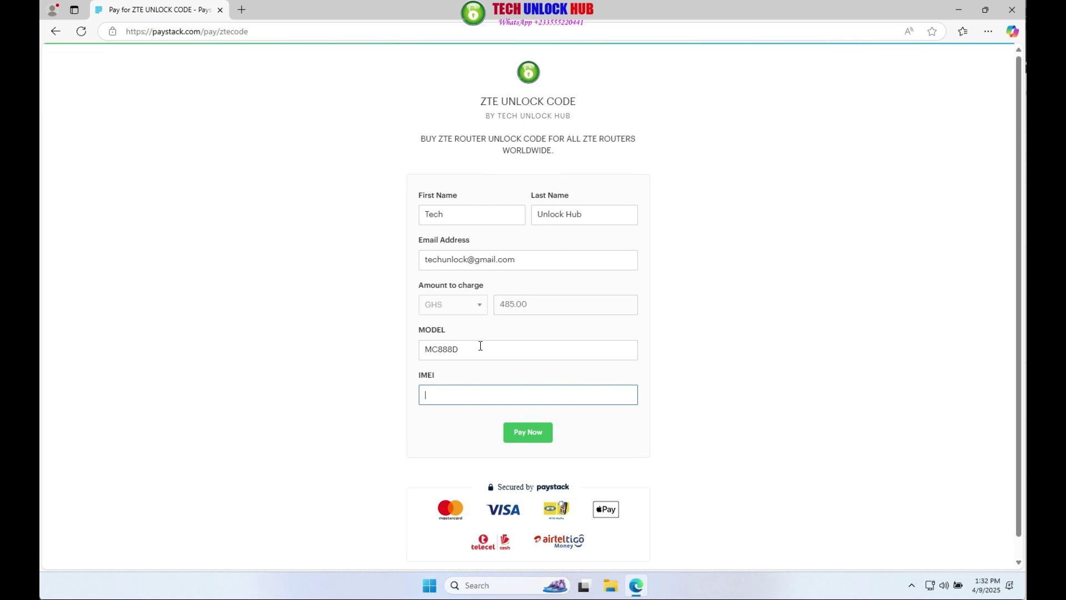
key("Return")
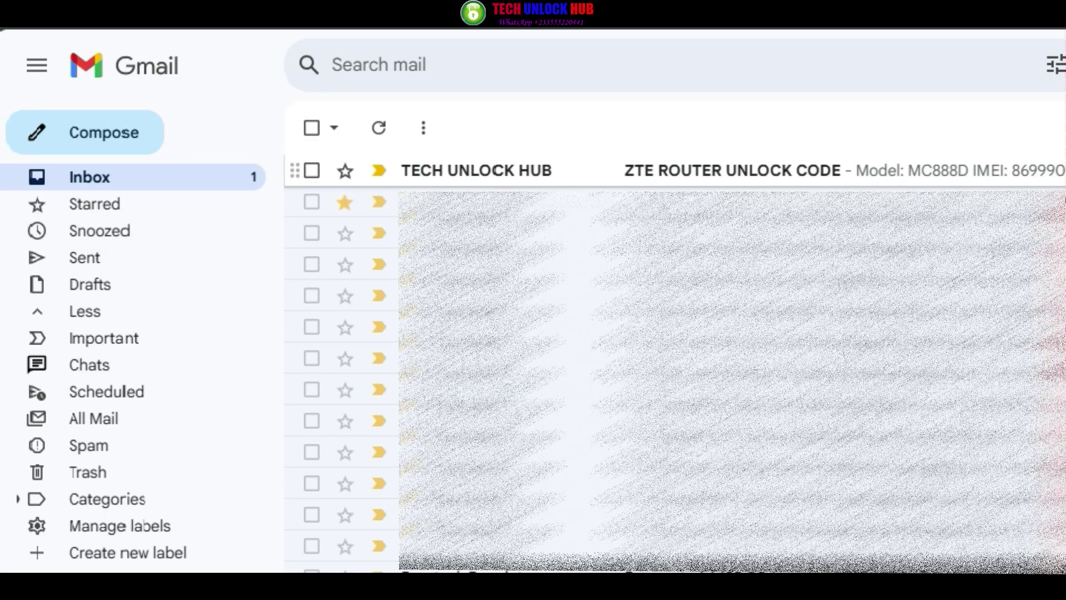
Step: Open the ZTE ROUTER UNLOCK CODE email and select its Model, IMEI and Unlock code lines
left_click(500, 170)
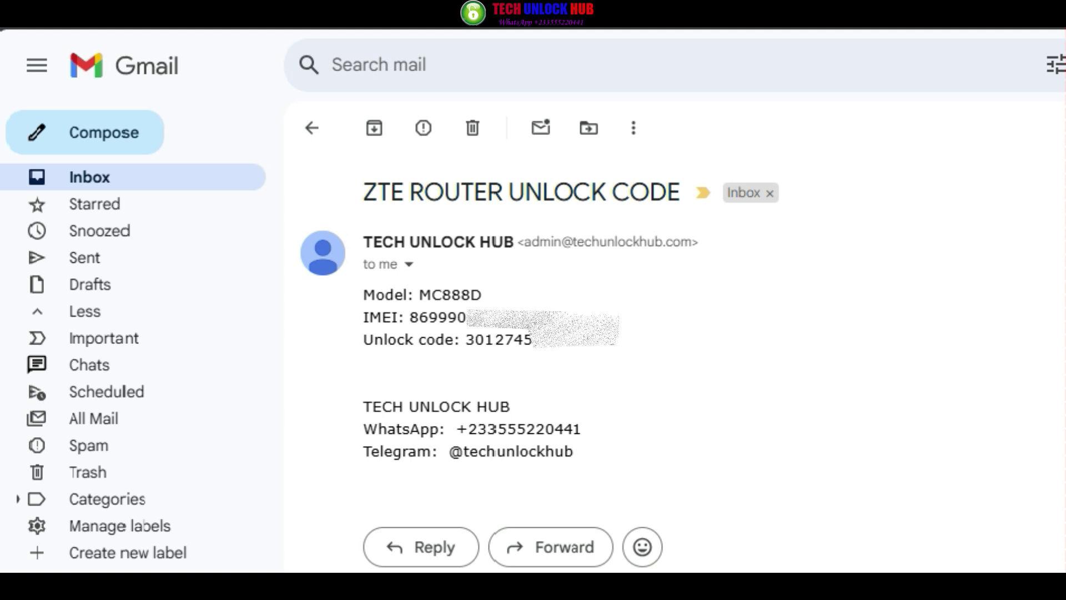
mouse_move(364, 293)
left_mouse_down()
mouse_move(483, 342)
mouse_move(616, 345)
left_mouse_up()
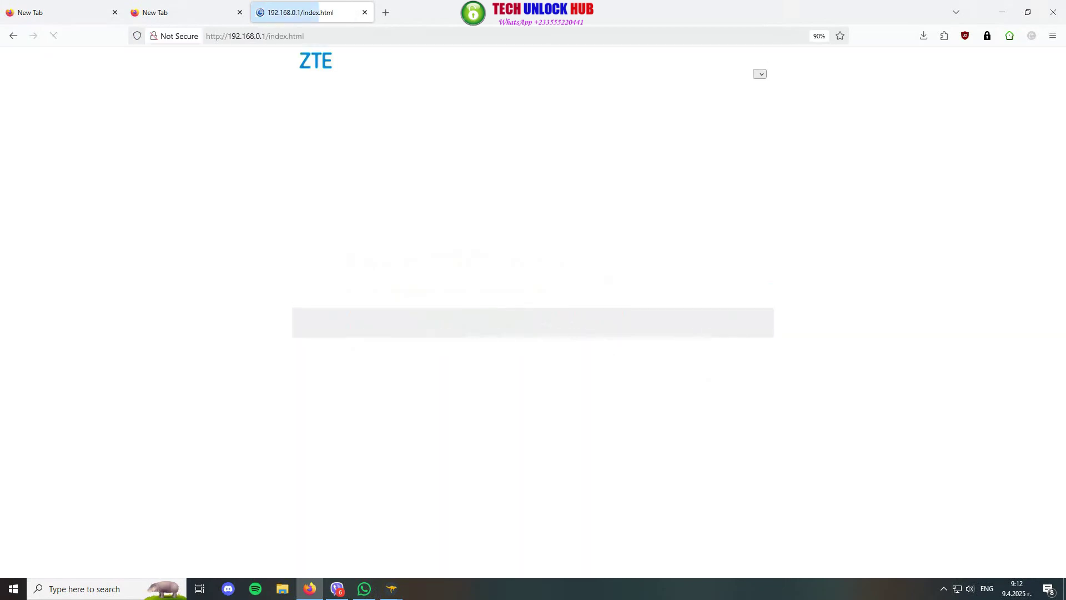
type("***")
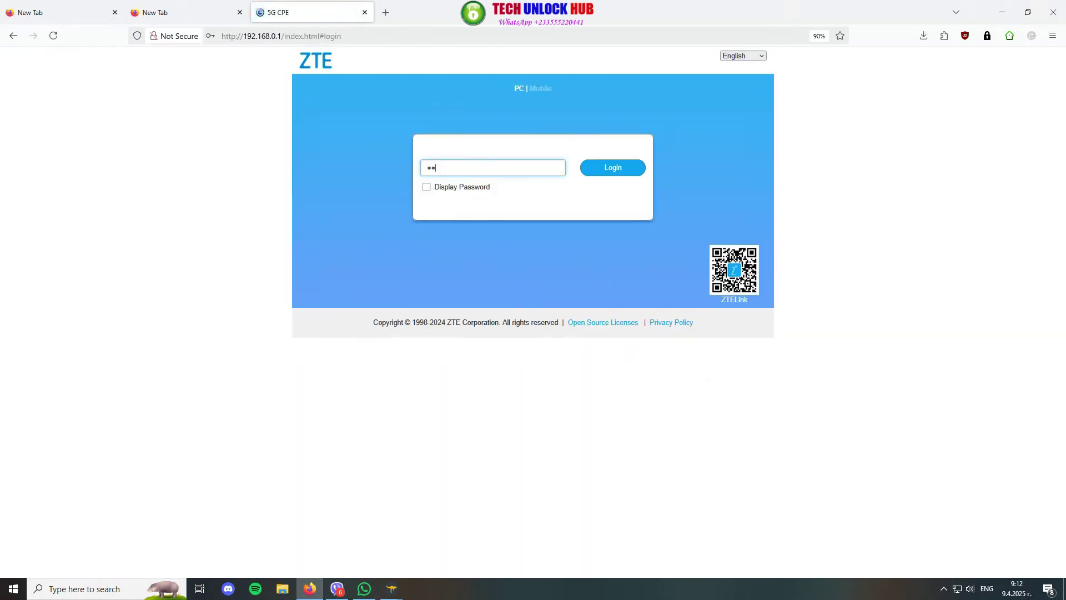
type("******")
Step: Log in to the router admin at 192.168.0.1 with the admin password
key("Return")
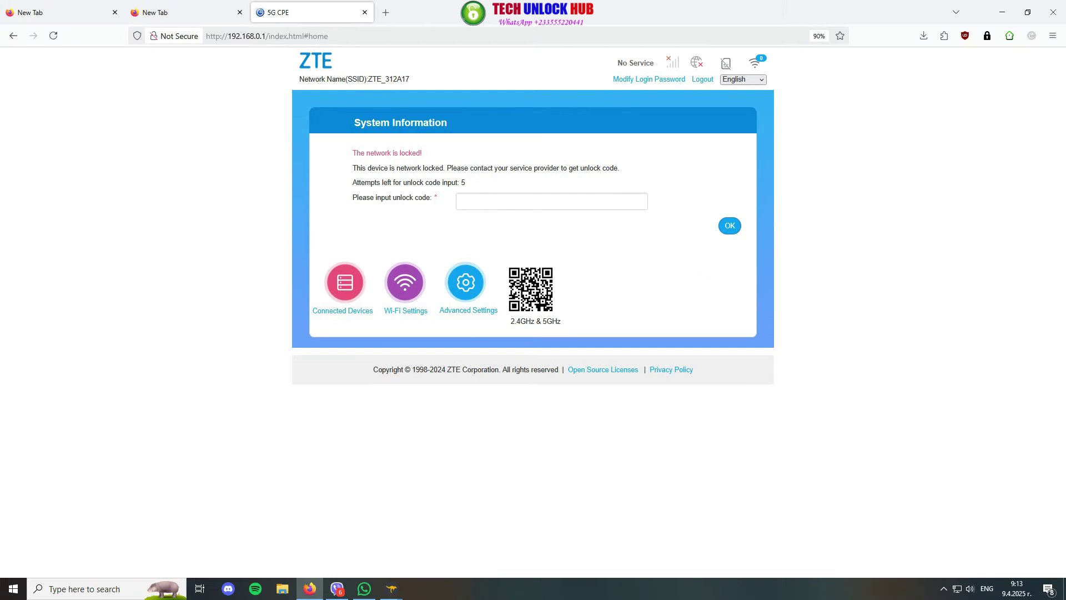
Step: Paste the emailed details into a new Notepad window and copy just the unlock code
key("super+r")
type("n")
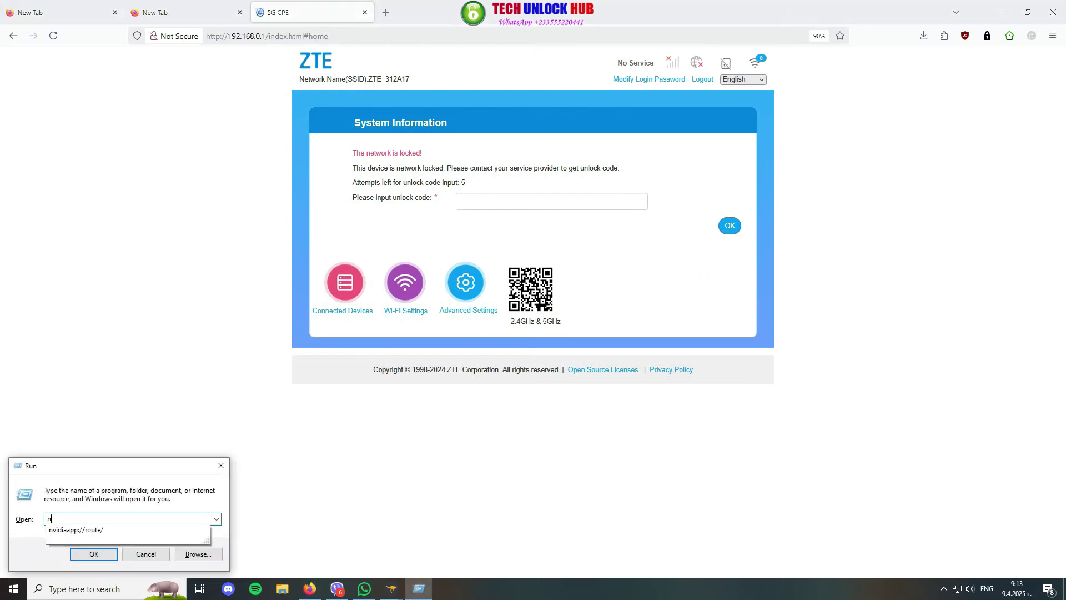
type("otepad")
key("Return")
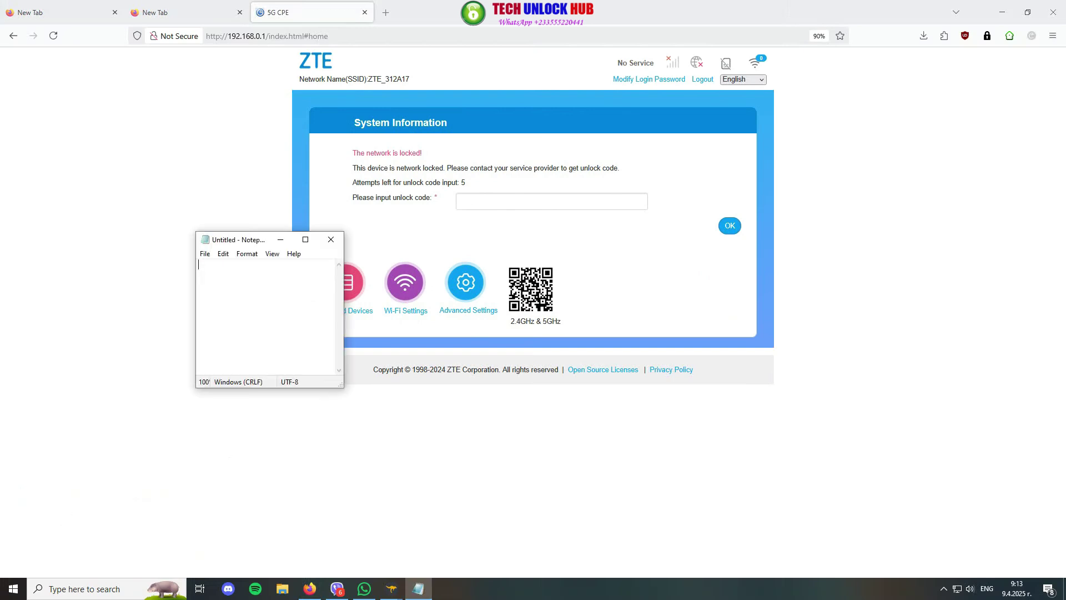
left_click_drag(343, 386, 415, 453)
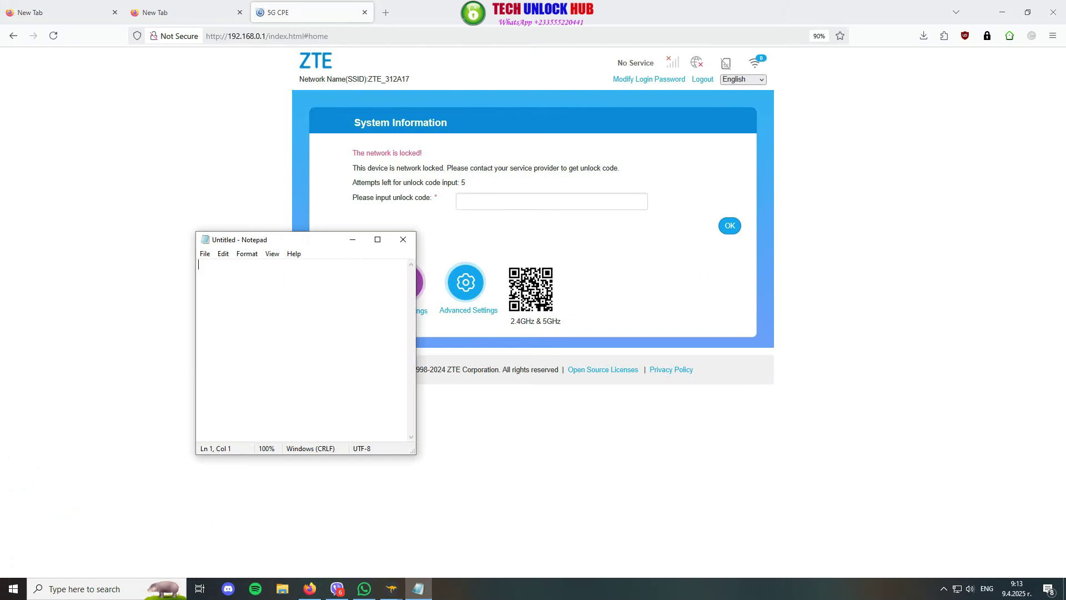
key("ctrl+v")
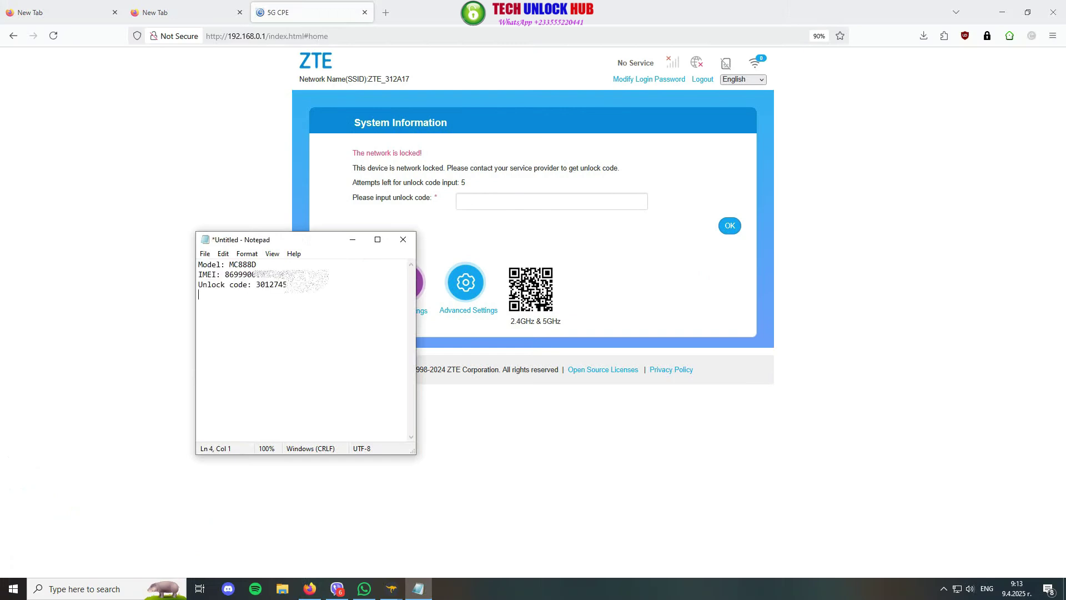
key("Left")
key("ctrl+shift+Left")
key("ctrl+c")
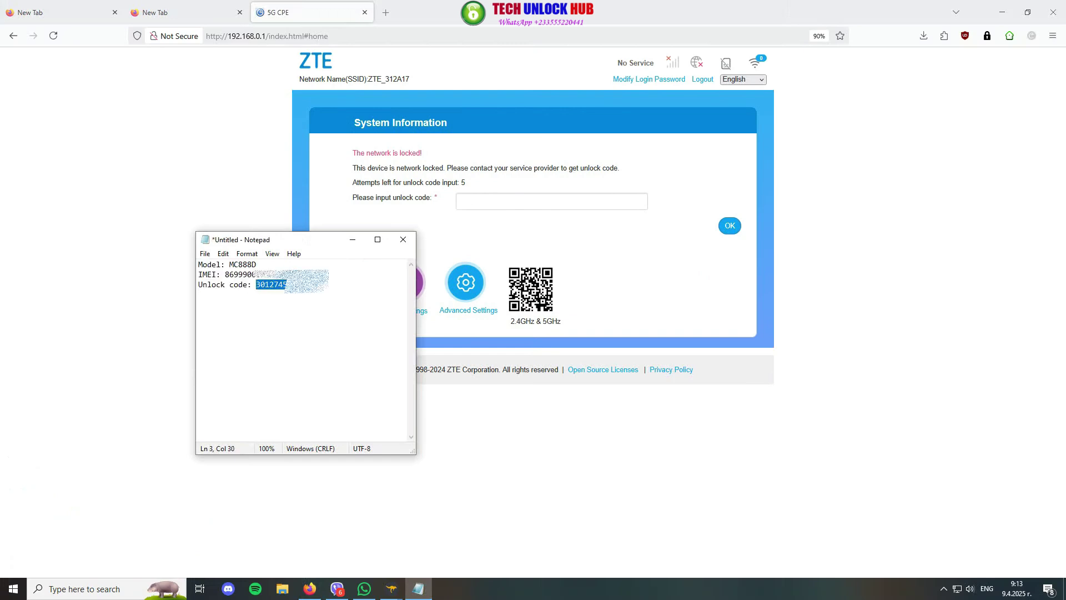
right_click(308, 285)
left_click(335, 320)
Step: Enter the copied unlock code in the router's unlock field and confirm with OK
left_click(351, 239)
left_click(552, 201)
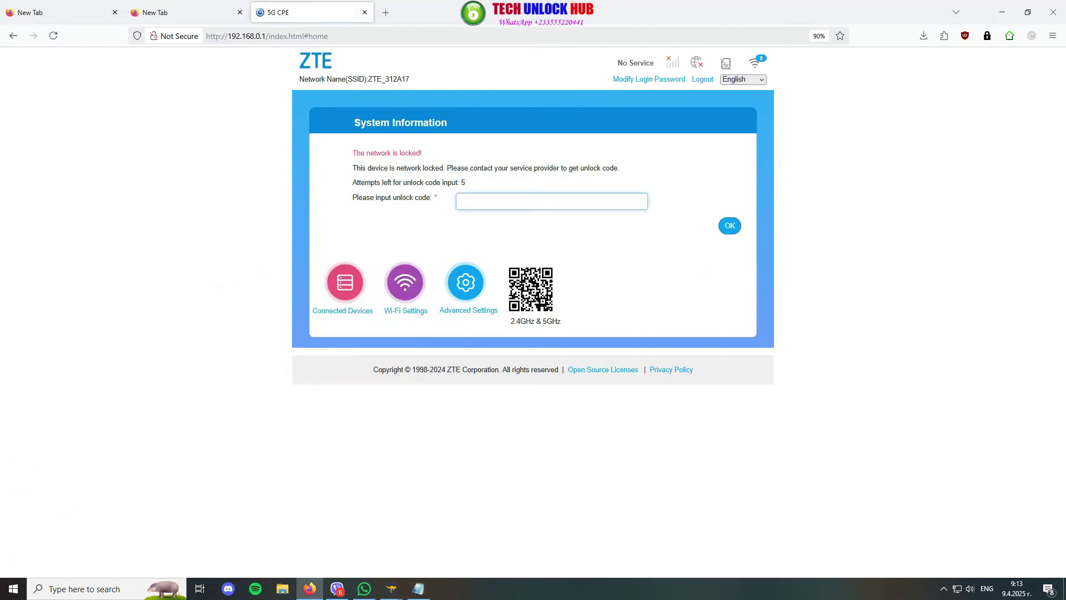
key("ctrl+v")
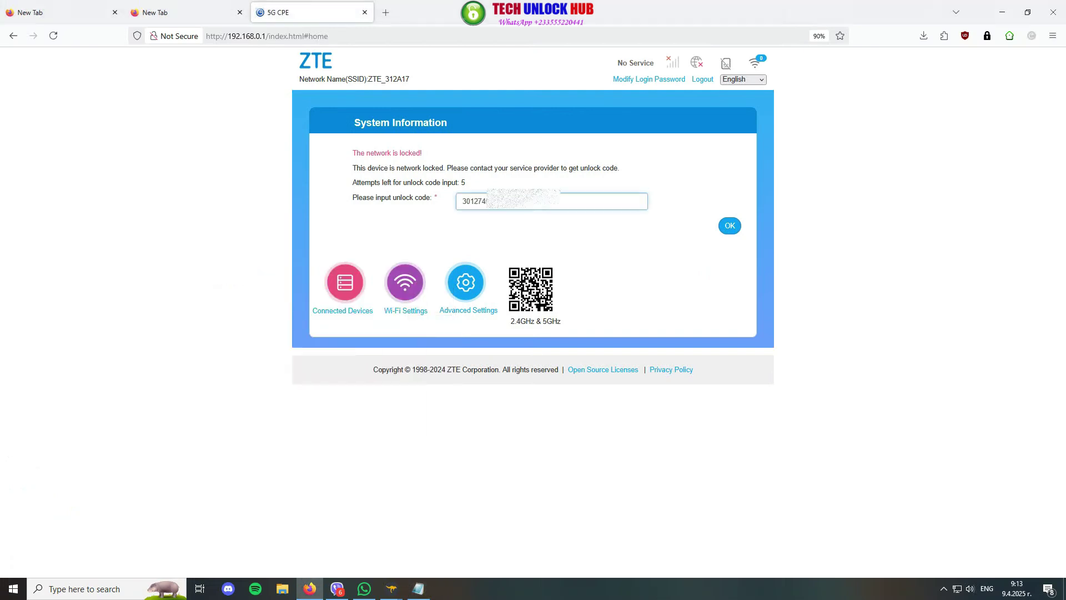
left_click(730, 226)
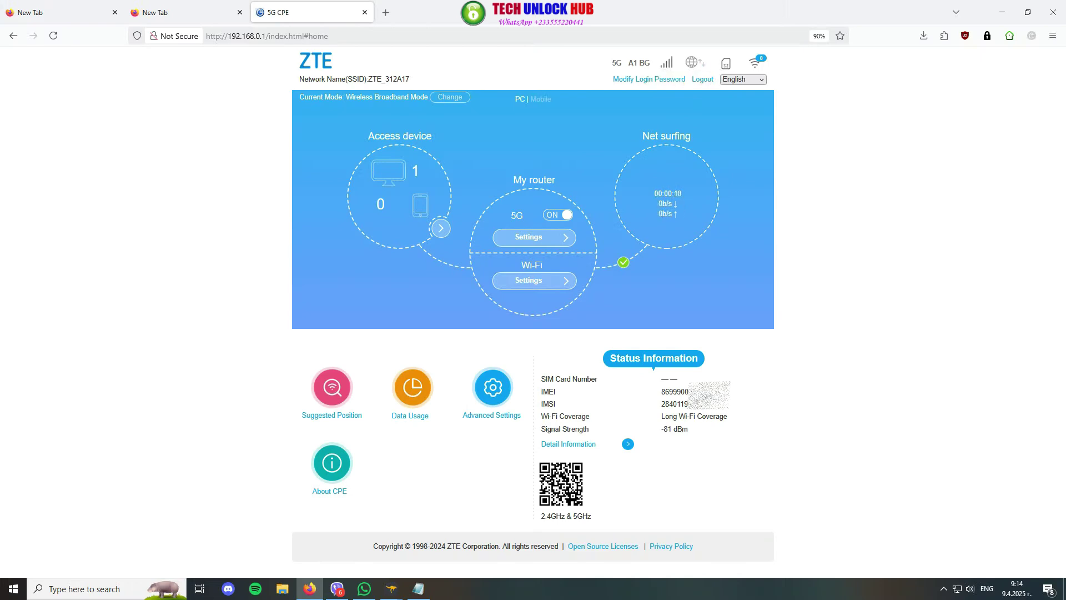
Step: Open Detail Information to view signal strength, WAN IP address and software version
left_click(568, 443)
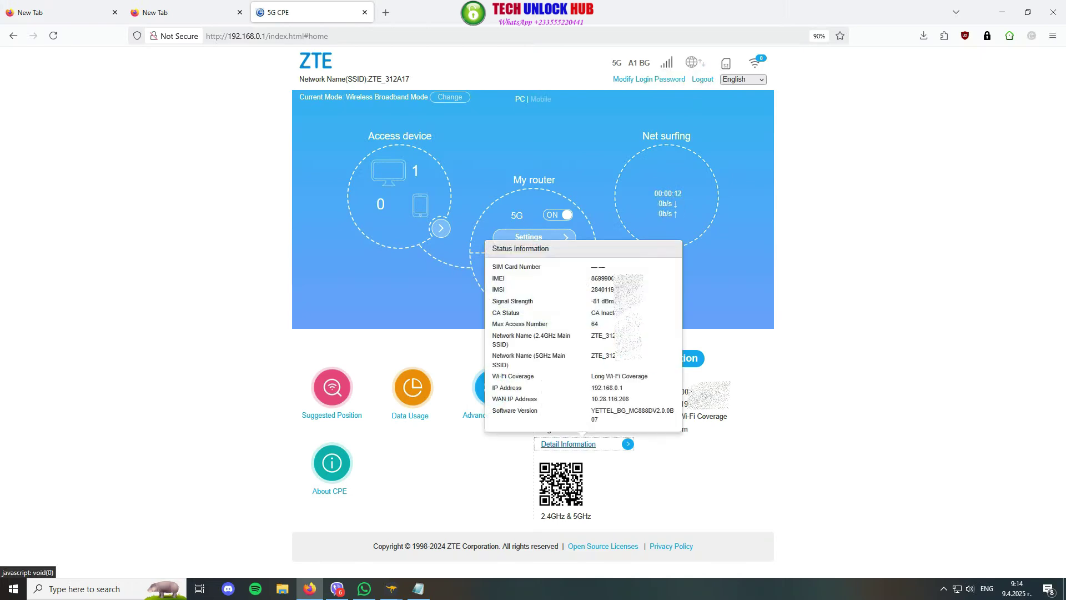